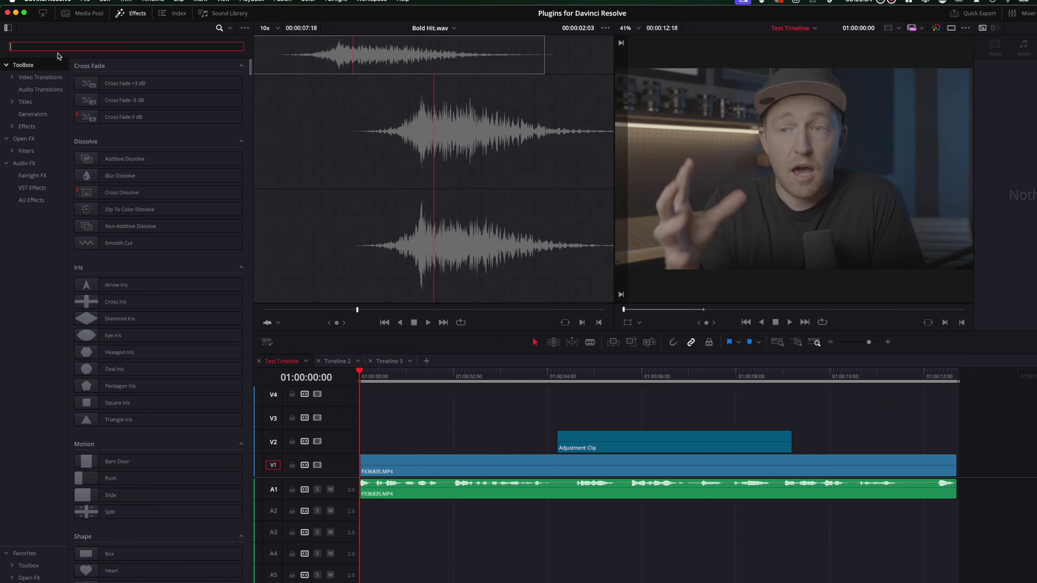
# Step: Search the effects for 'magic' and star MagicZoomV3 as a favourite
pyautogui.write('magic')
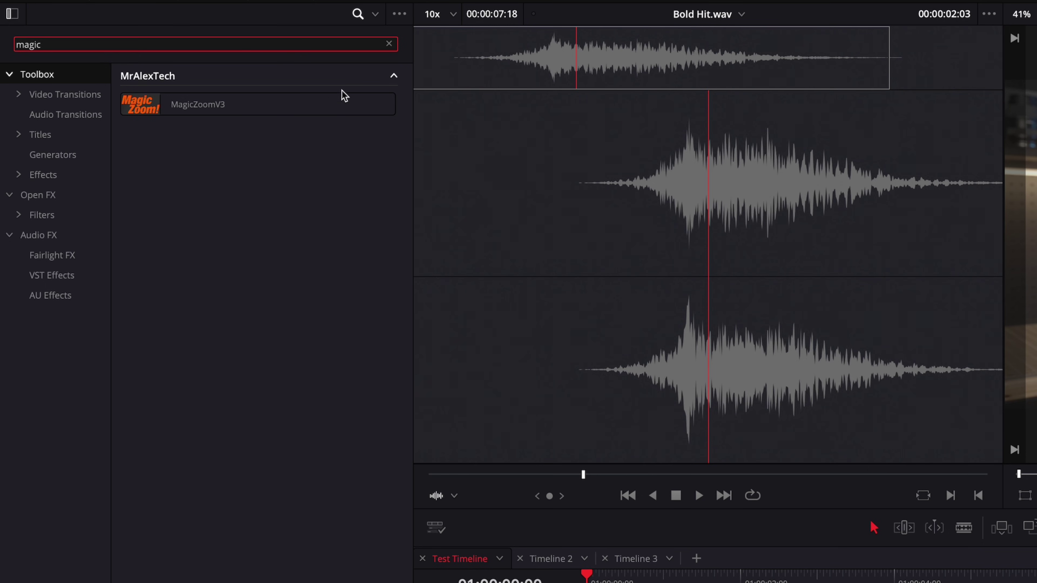
pyautogui.click(387, 103)
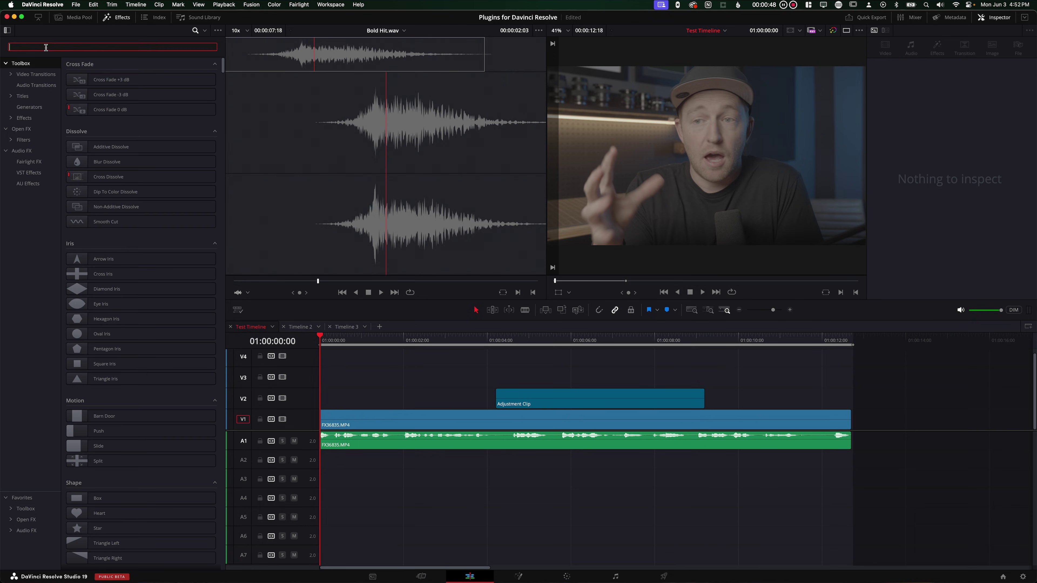
# Step: Apply MagicZoomV3 to the Adjustment Clip on V2 and play from its start to preview
pyautogui.write('magic')
pyautogui.moveTo(90, 76); pyautogui.dragTo(542, 377)
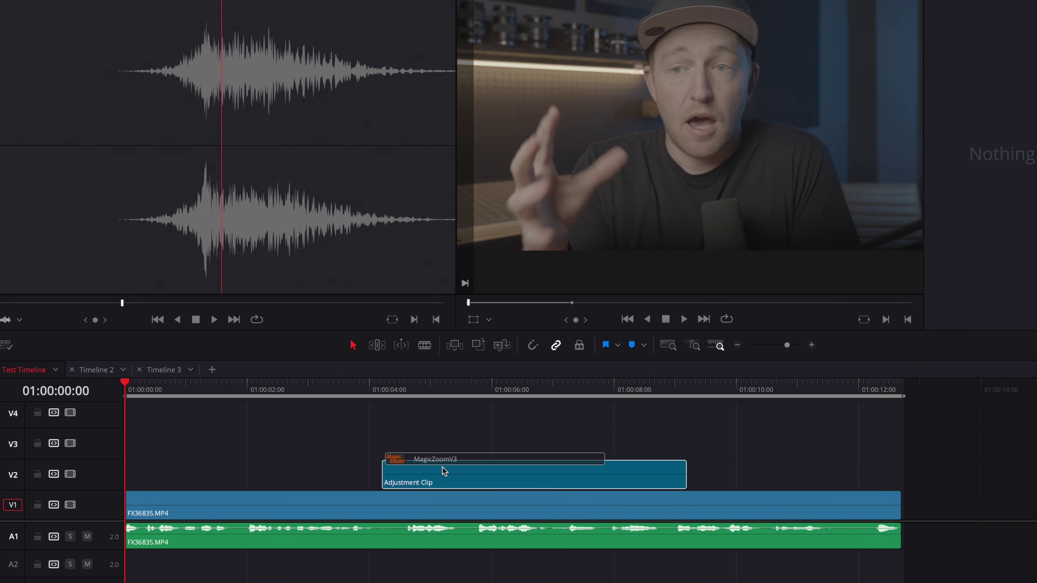
pyautogui.click(390, 393)
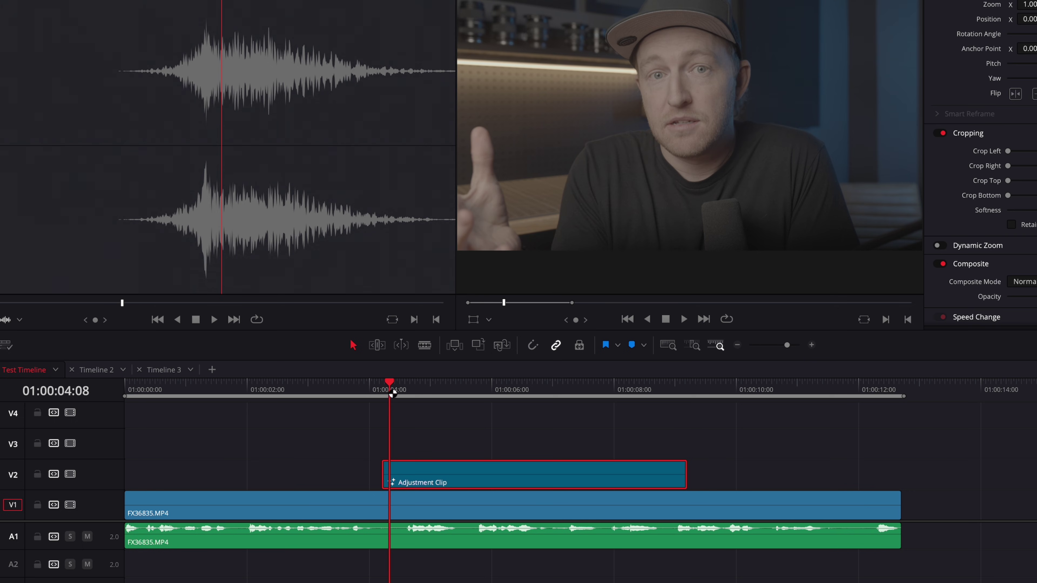
pyautogui.press('space')
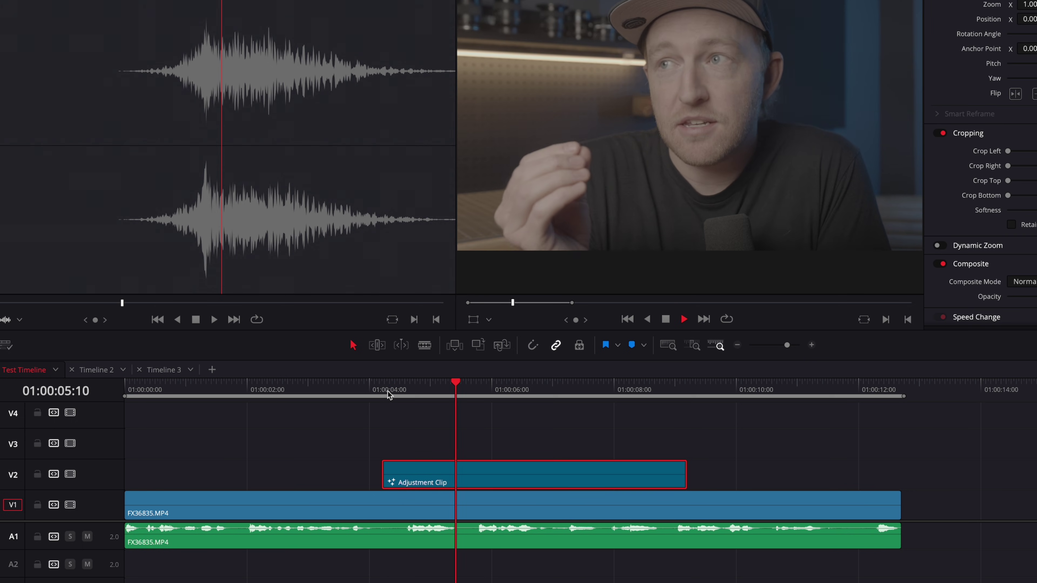
# Step: Lengthen the Adjustment Clip's end slightly and select it to show its MagicZoom settings
pyautogui.moveTo(684, 471); pyautogui.dragTo(837, 464)
pyautogui.moveTo(719, 471); pyautogui.dragTo(757, 458)
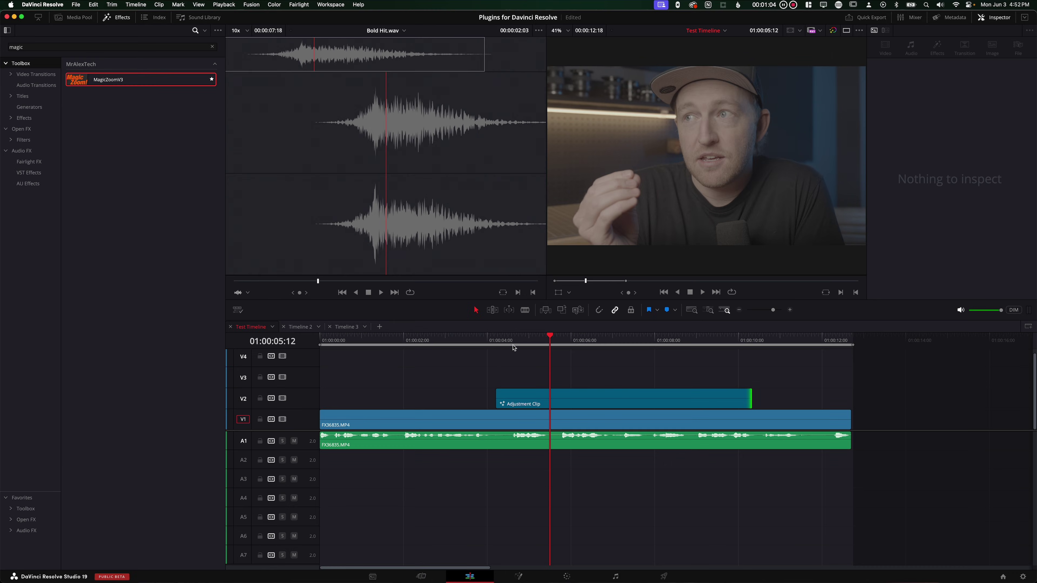
pyautogui.click(514, 346)
pyautogui.click(516, 400)
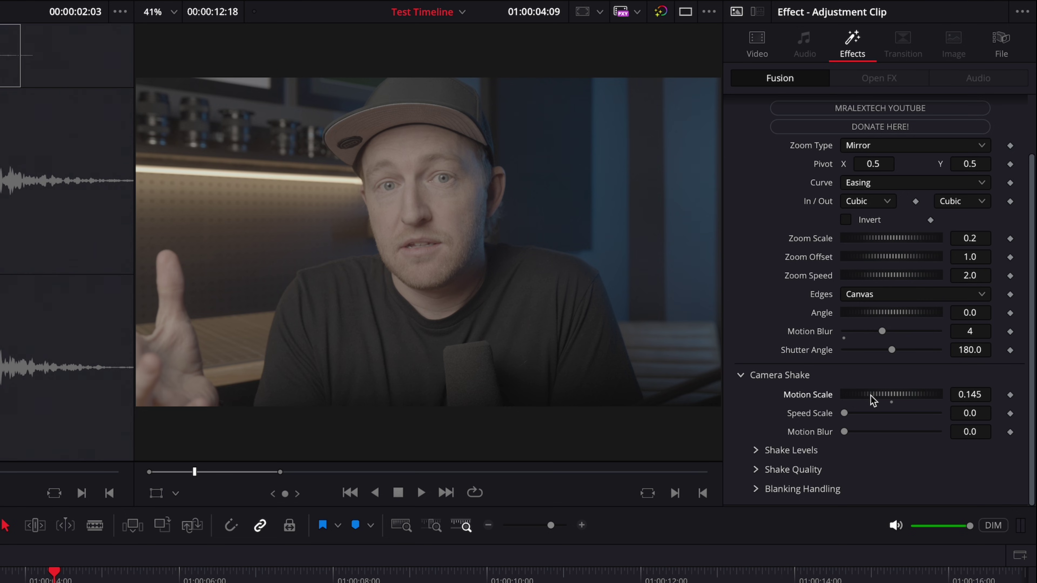
# Step: Raise the camera shake Tilt Amplitude slightly and play to preview the shake
pyautogui.moveTo(874, 503); pyautogui.dragTo(876, 503)
pyautogui.press('space')
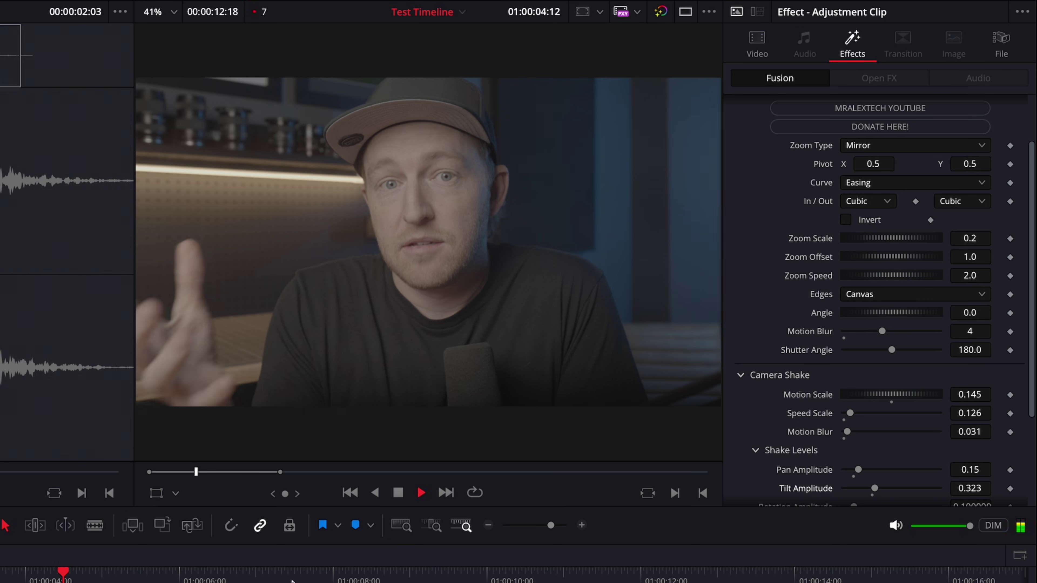
pyautogui.scroll(3, 873, 348)
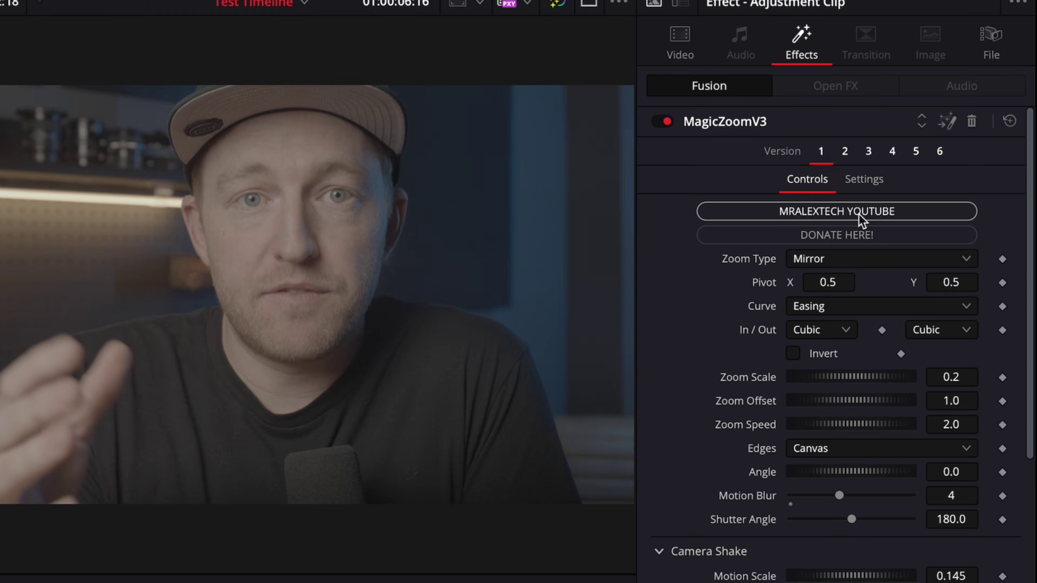
# Step: Try MagicZoomV3 Versions 2–5, settle on Version 1, and nudge the pivot to X 0.530534
pyautogui.click(803, 173)
pyautogui.click(832, 173)
pyautogui.click(860, 172)
pyautogui.click(890, 176)
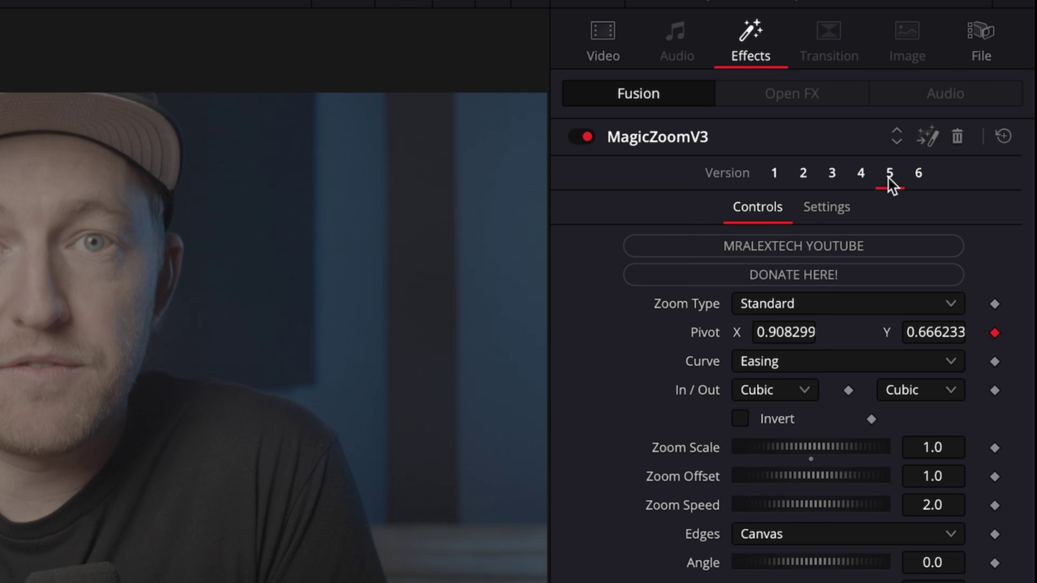
pyautogui.click(774, 173)
pyautogui.click(558, 289)
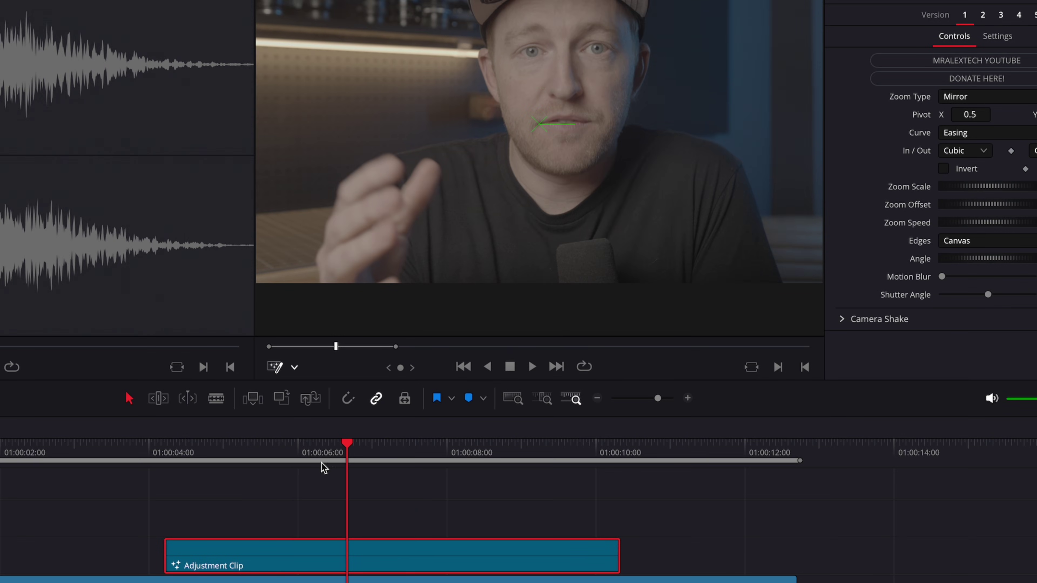
pyautogui.moveTo(549, 103); pyautogui.dragTo(561, 73)
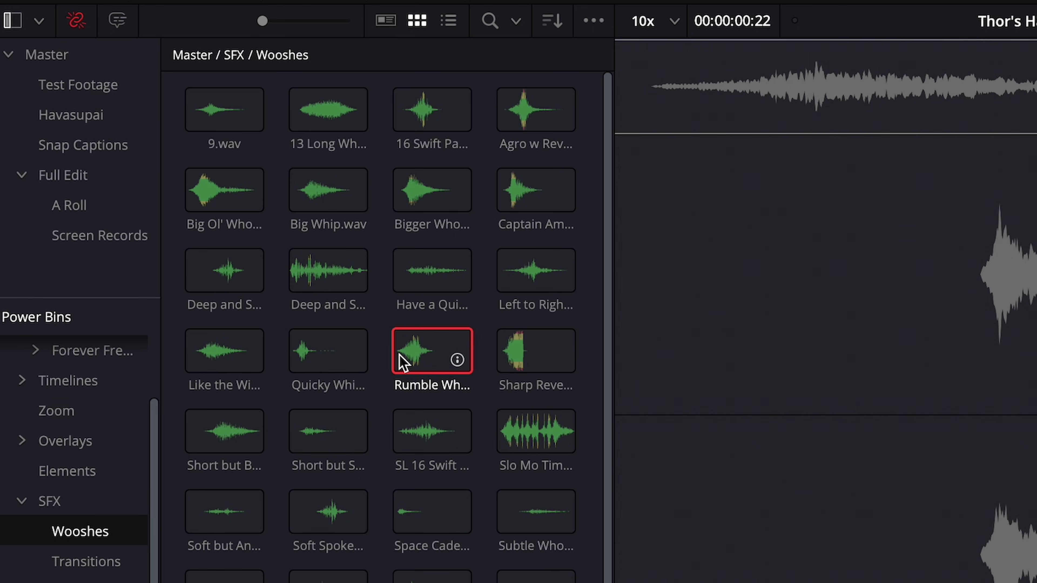
# Step: Place Rumble Whoosh.wav on an audio track, adjust Moment of Truth's volume, and reshape its graphic EQ bands
pyautogui.moveTo(404, 362); pyautogui.dragTo(1036, 582)
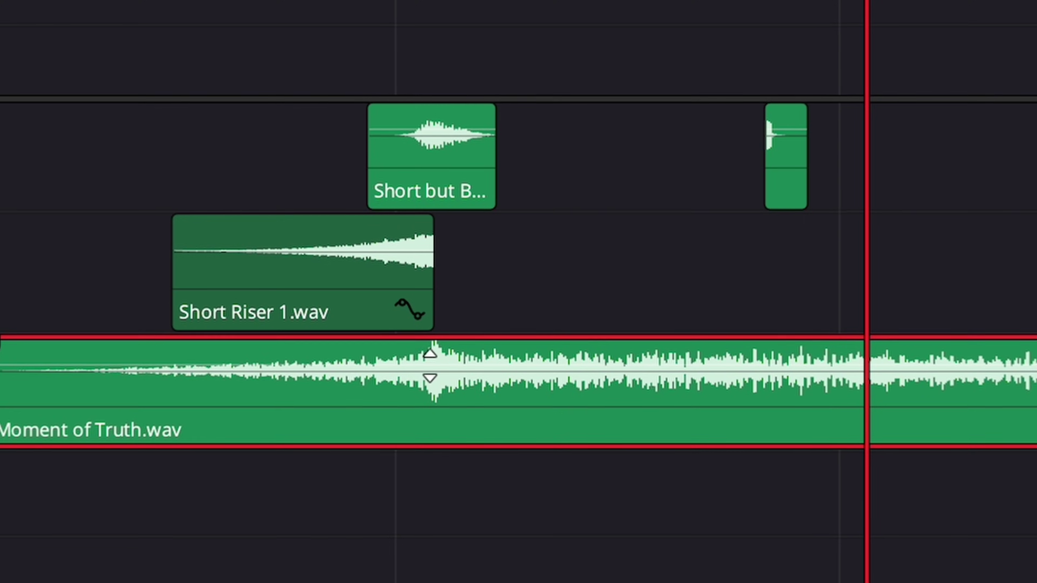
pyautogui.moveTo(429, 365)
pyautogui.mouseDown()
pyautogui.moveTo(430, 380)
pyautogui.moveTo(430, 364)
pyautogui.mouseUp()
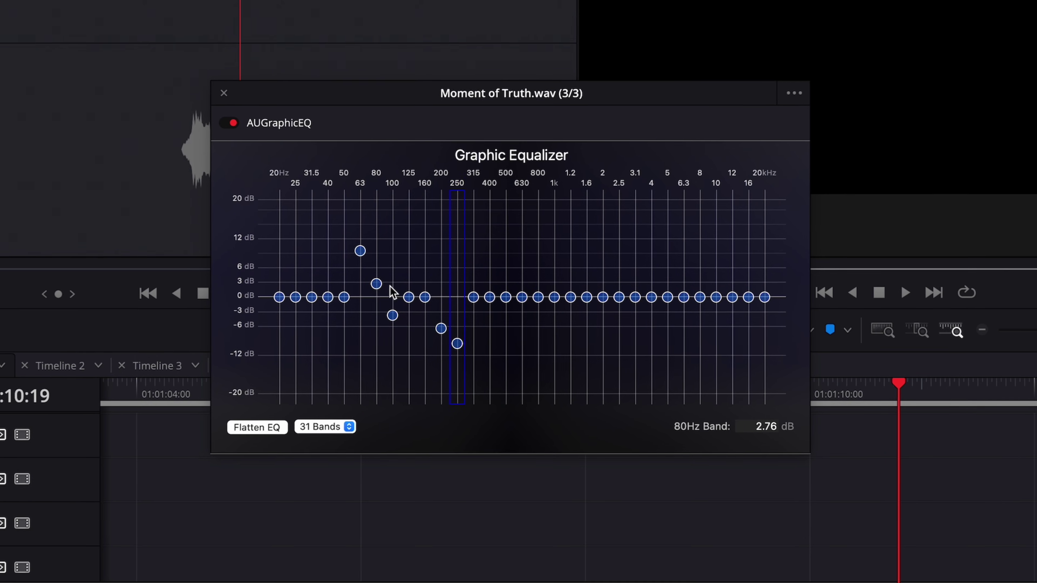
pyautogui.moveTo(620, 297); pyautogui.dragTo(621, 327)
pyautogui.moveTo(670, 297)
pyautogui.mouseDown()
pyautogui.moveTo(670, 282)
pyautogui.moveTo(769, 283)
pyautogui.mouseUp()
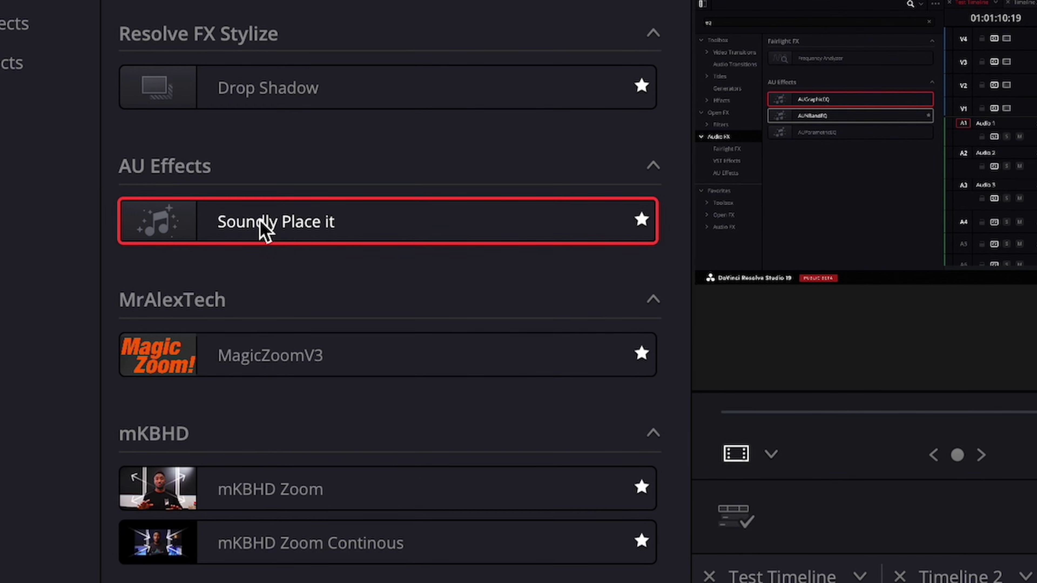
# Step: Drop Soundly Place it from AU Effects onto the Big Ol' Woosh audio clip
pyautogui.moveTo(261, 232); pyautogui.dragTo(788, 447)
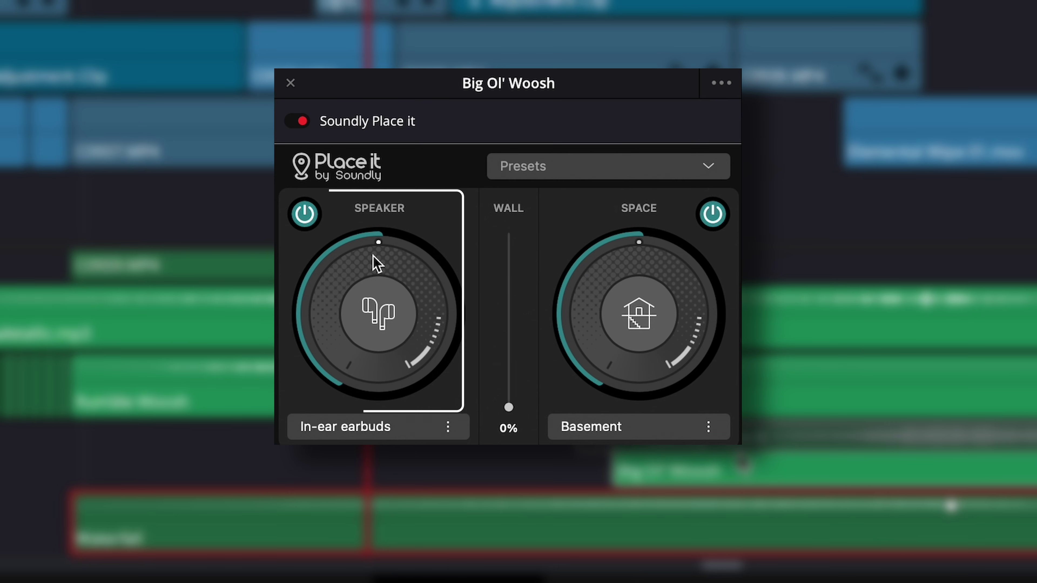
# Step: Turn the Place it SPEAKER knob to about 47 % and raise the WALL slider
pyautogui.moveTo(380, 247); pyautogui.dragTo(371, 252)
pyautogui.moveTo(308, 349); pyautogui.dragTo(363, 243)
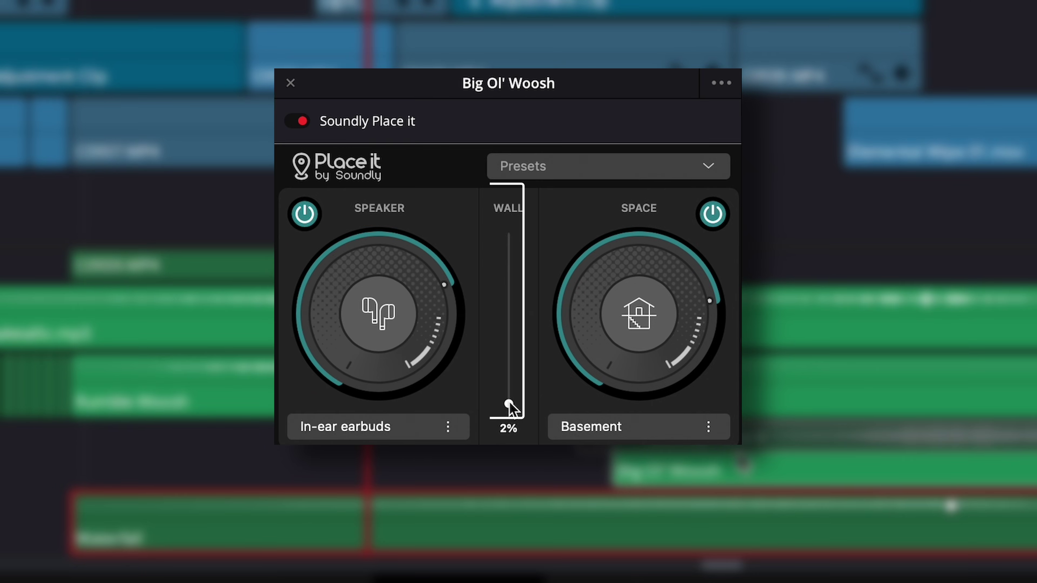
pyautogui.moveTo(516, 338); pyautogui.dragTo(514, 280)
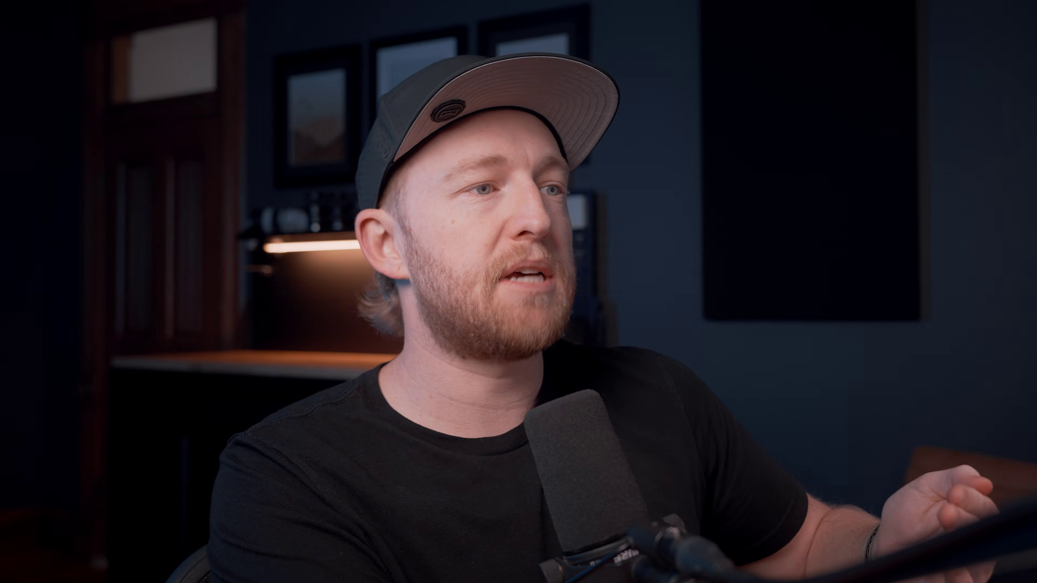
# Step: Apply Soundly Place it to the Waterfall clip and set Big Ol' Woosh's space to Cave
pyautogui.moveTo(57, 197); pyautogui.dragTo(384, 446)
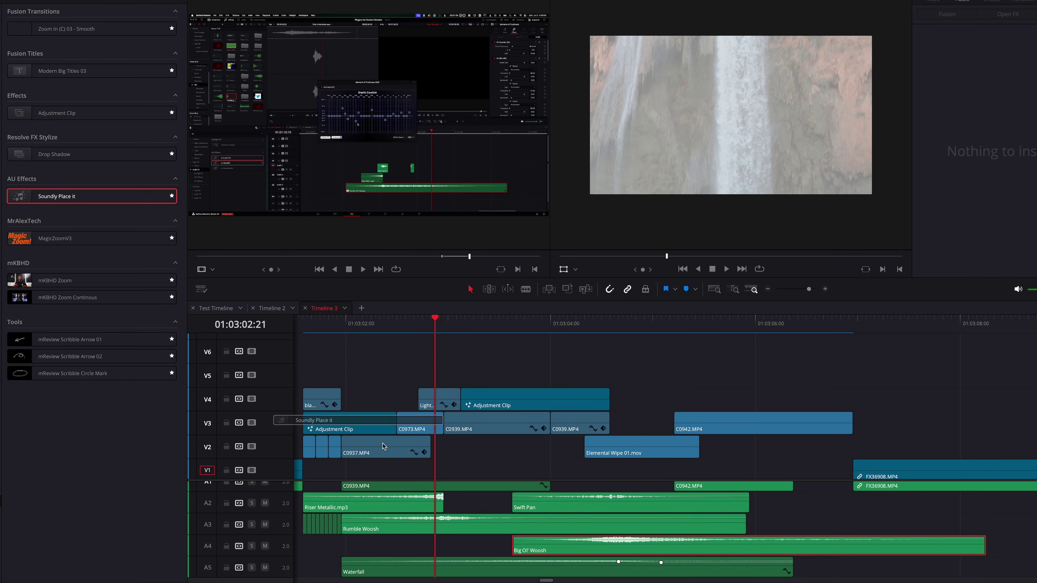
pyautogui.moveTo(429, 568); pyautogui.dragTo(428, 568)
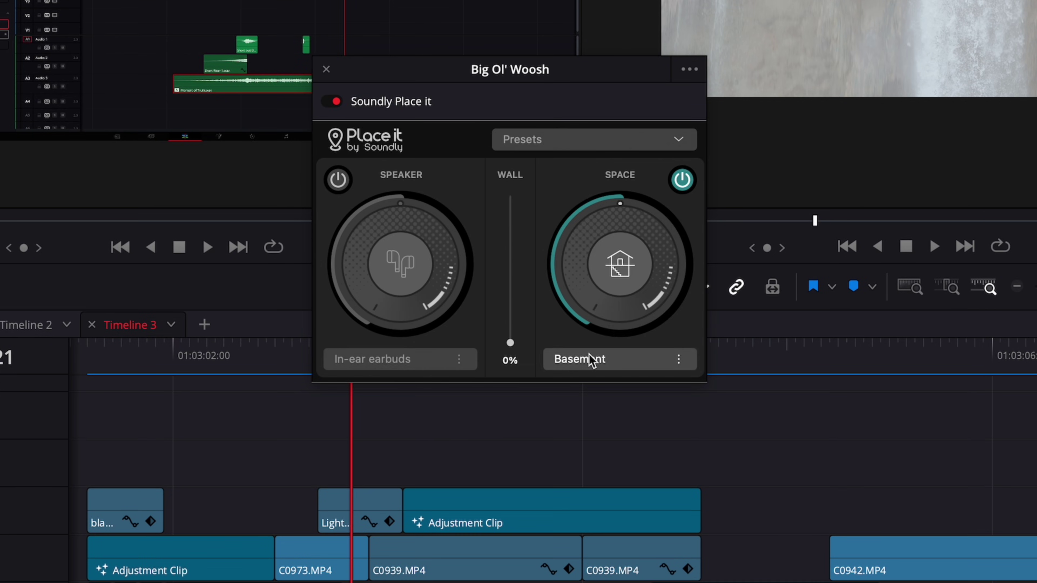
pyautogui.click(592, 360)
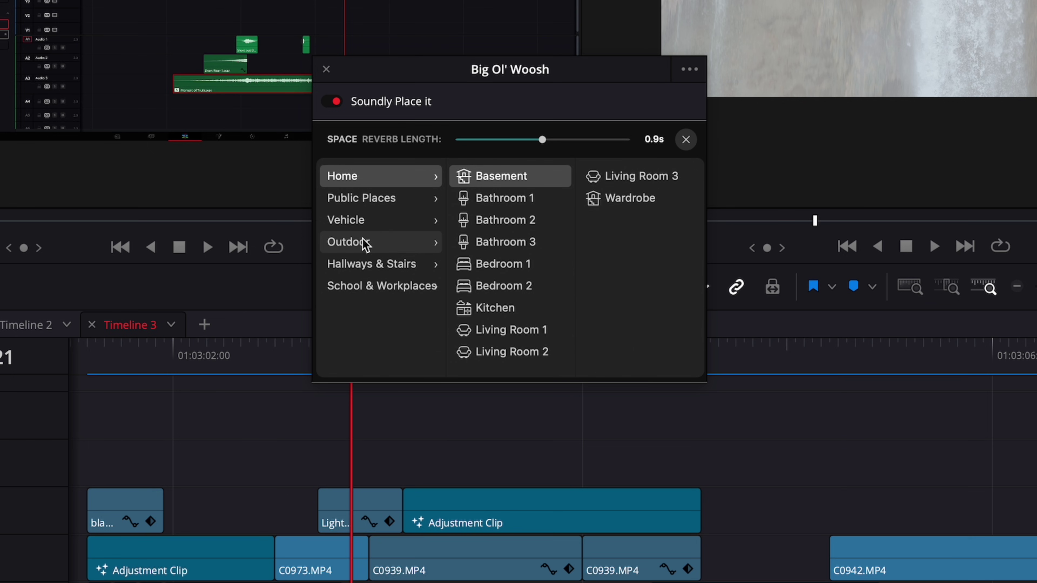
pyautogui.click(488, 221)
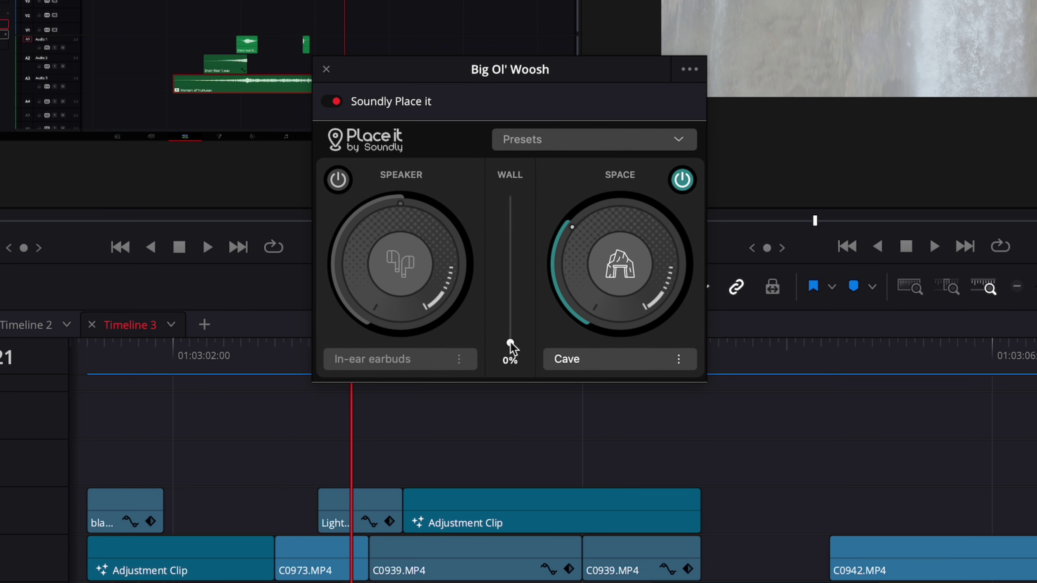